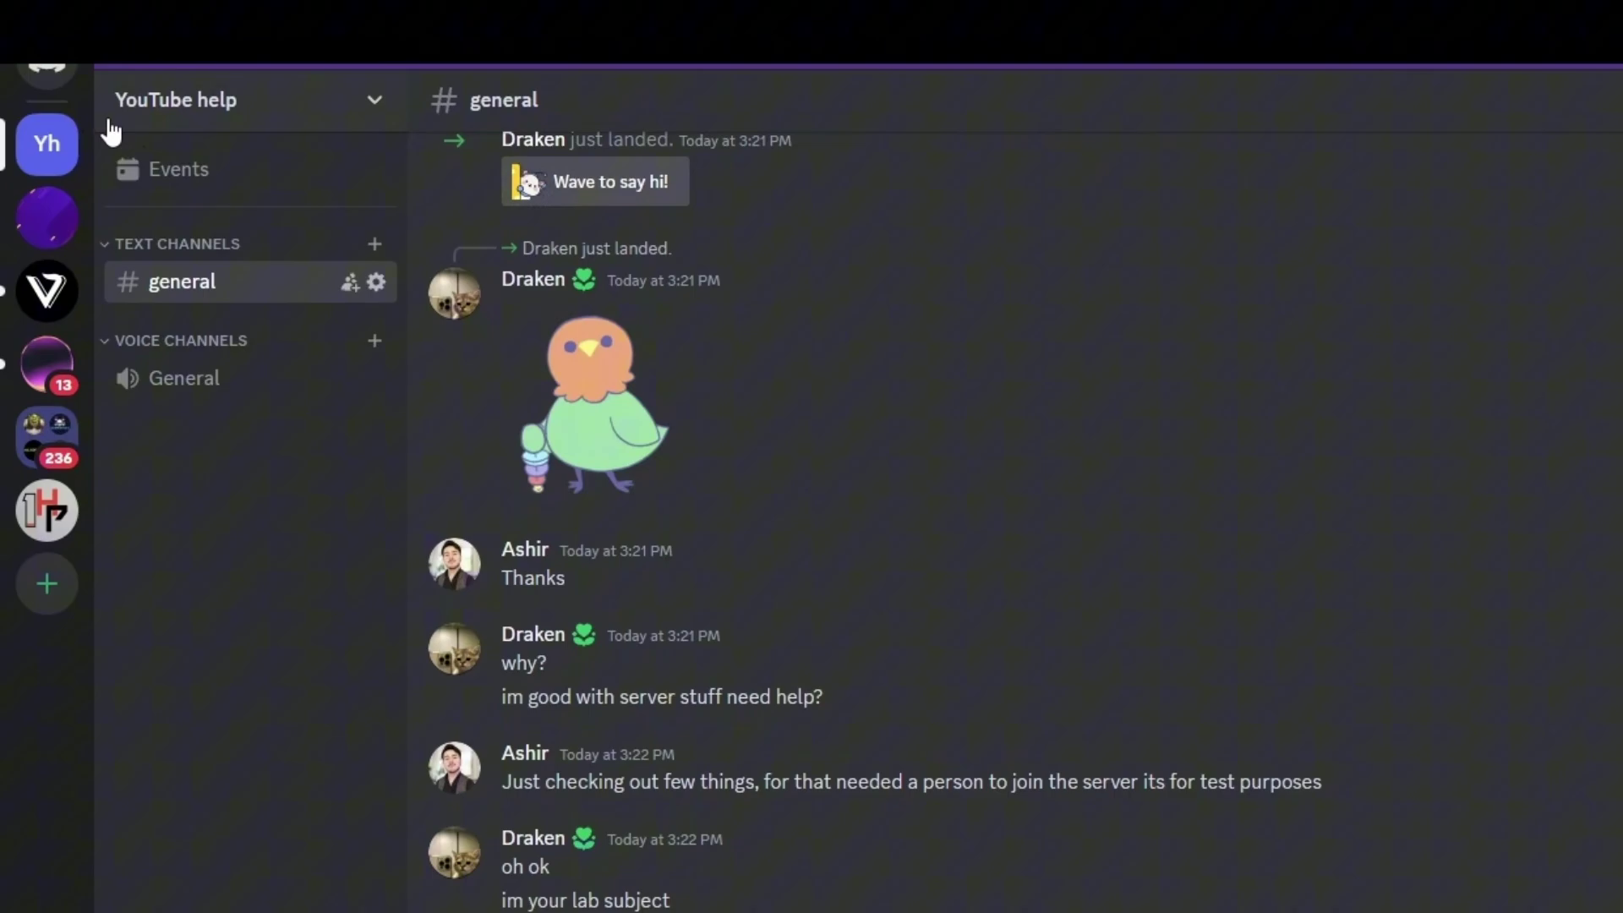
pyautogui.click(377, 113)
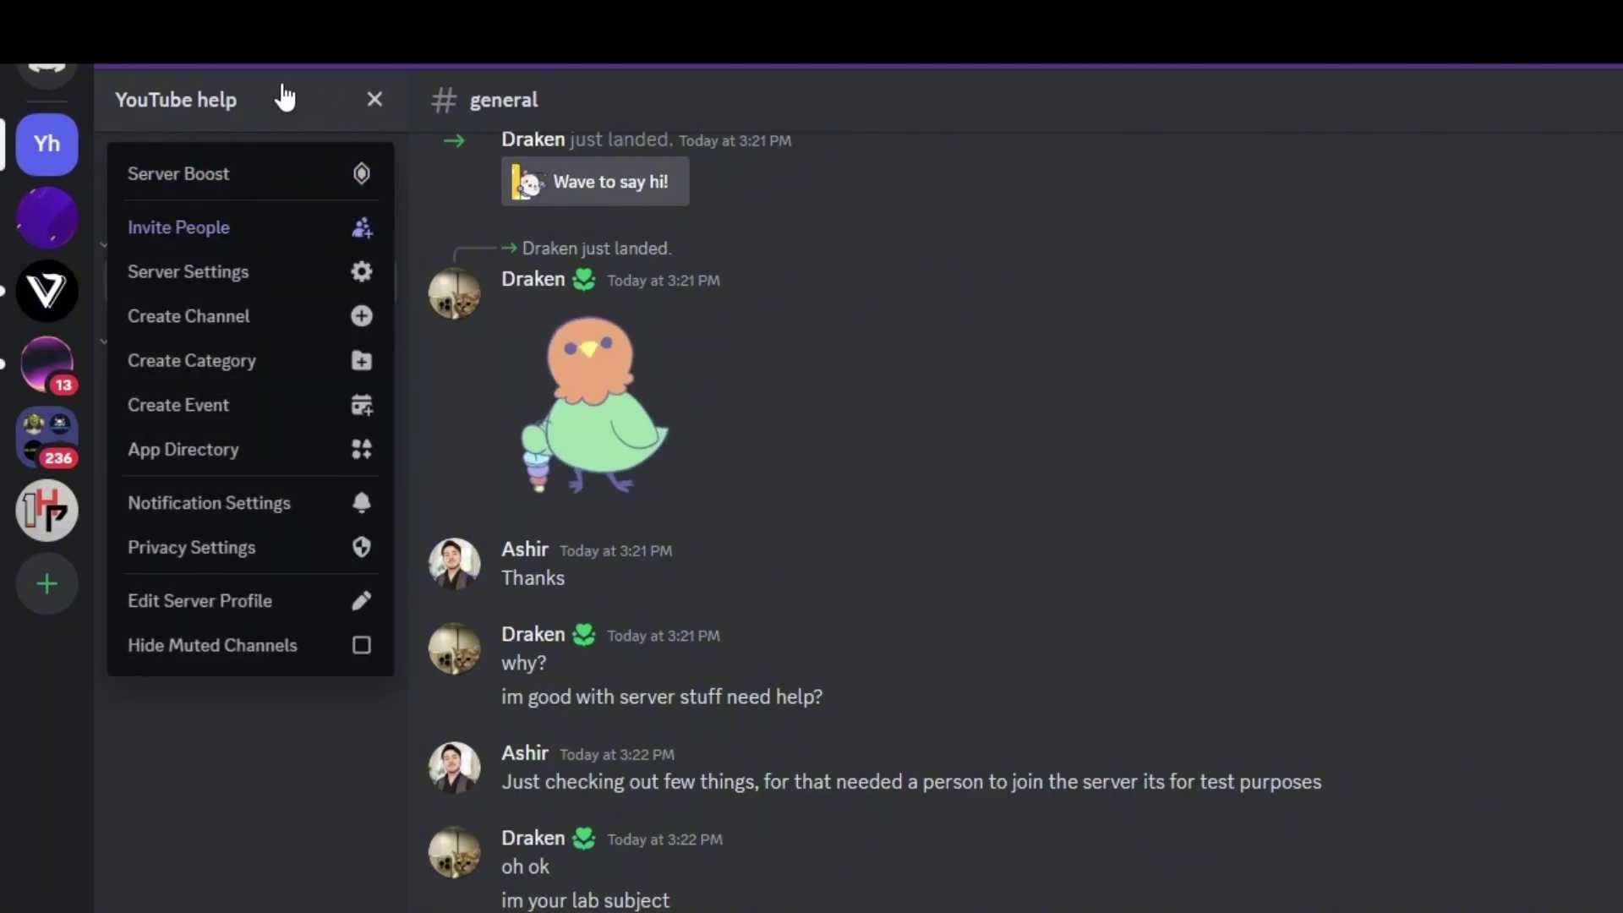
pyautogui.click(374, 101)
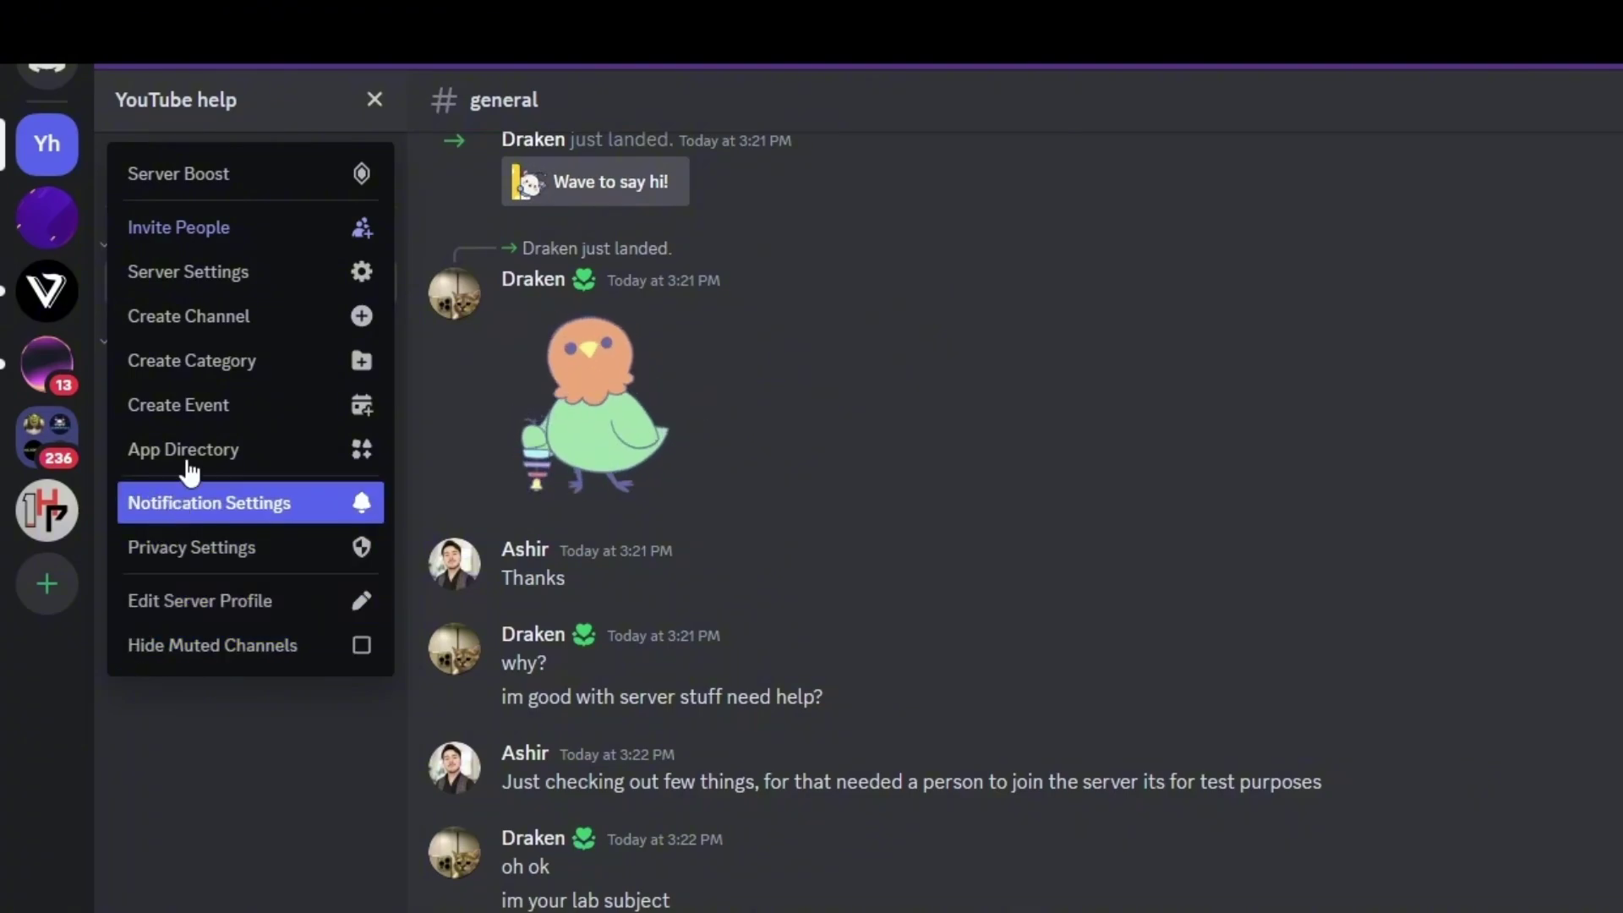
# Step: Open YouTube help's Server Settings on the Roles page
pyautogui.click(172, 286)
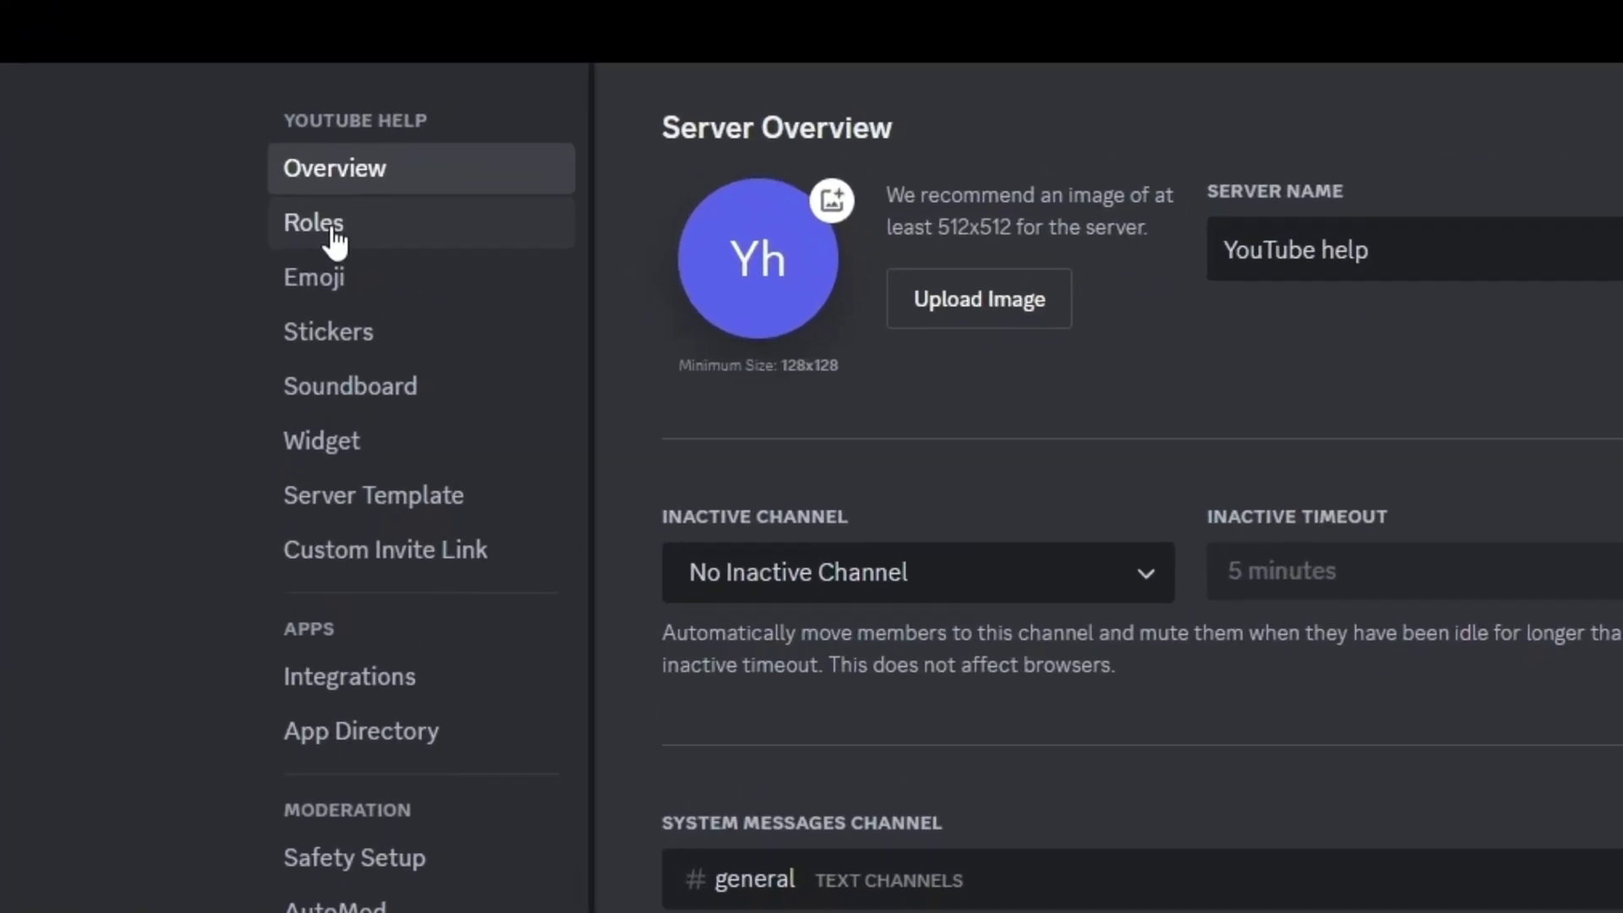
pyautogui.click(332, 229)
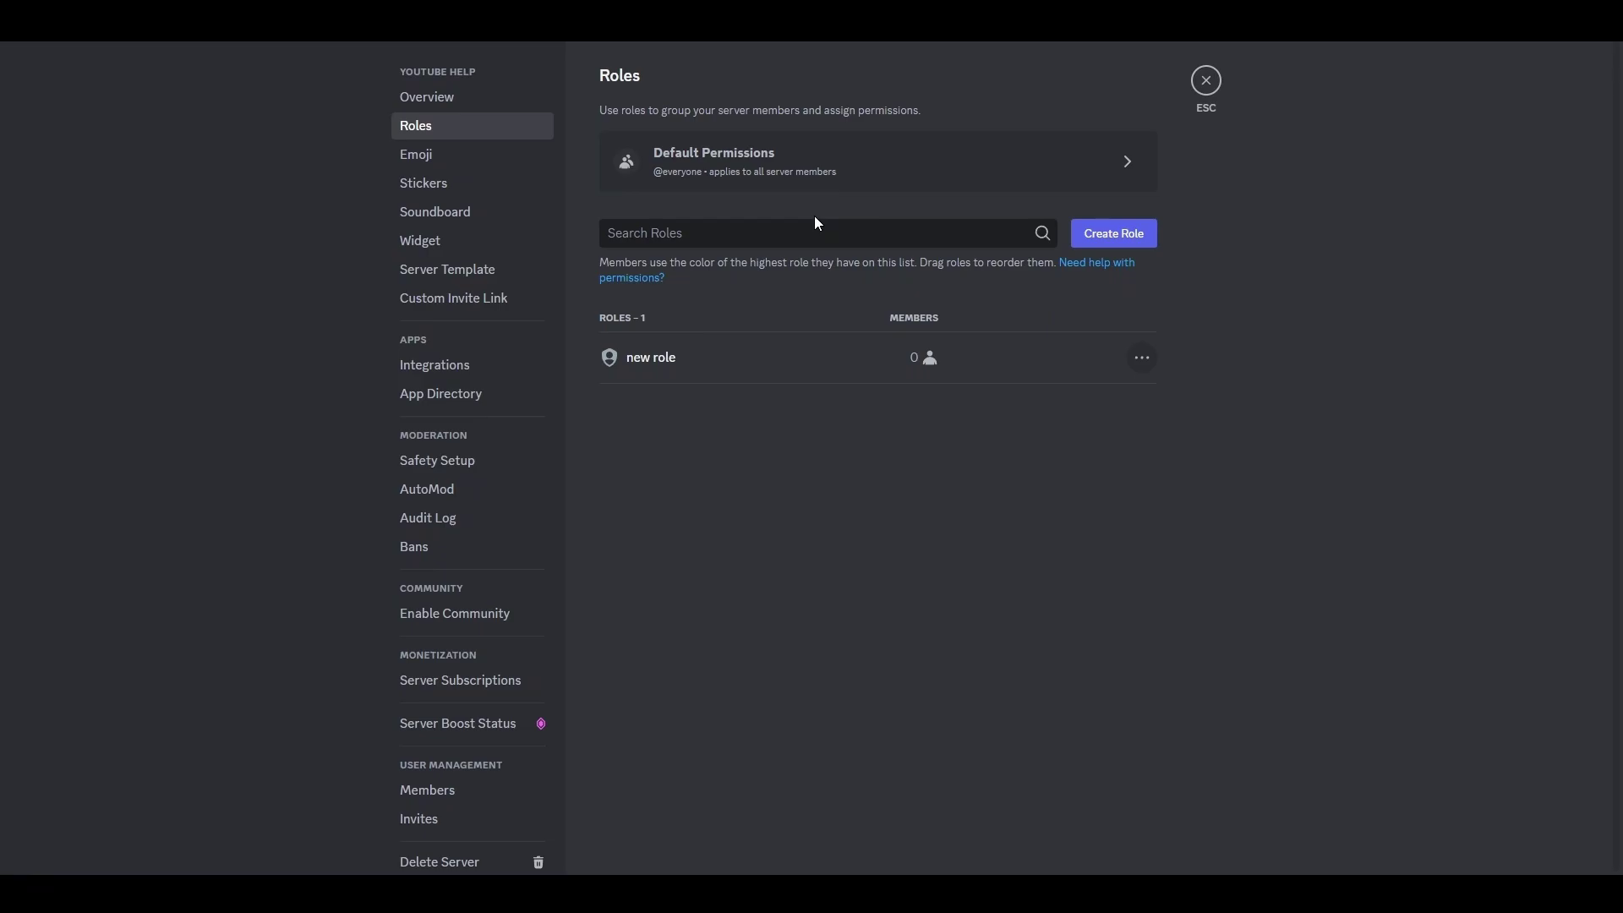
# Step: Create a new role named Moderator, correcting the name's start, and give it blue colour
pyautogui.click(1116, 239)
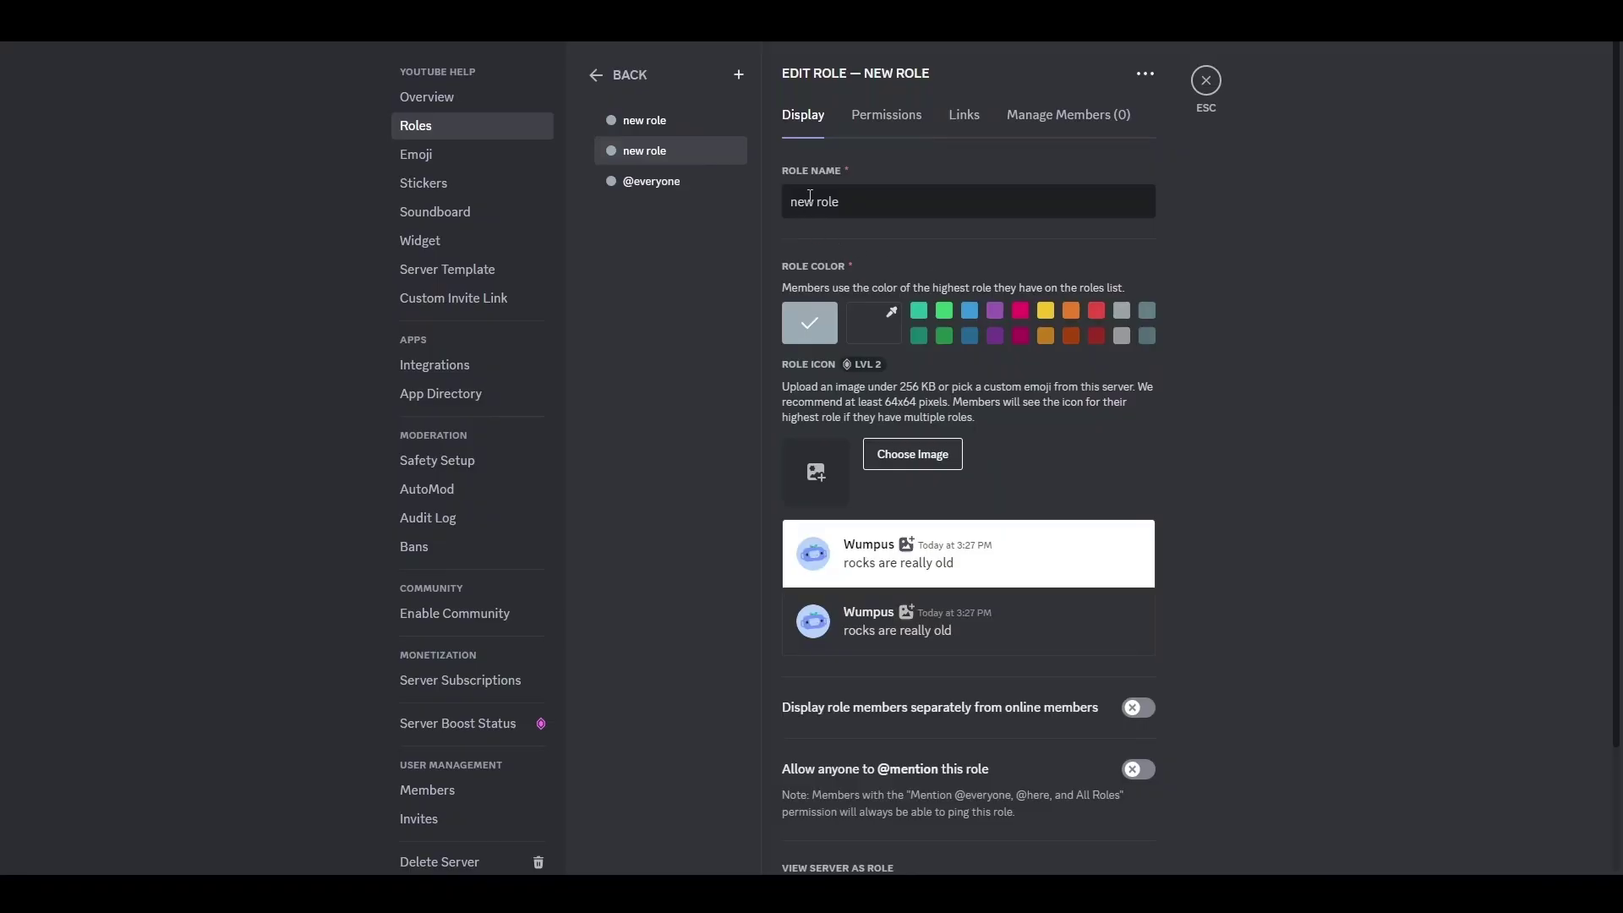
pyautogui.tripleClick(809, 195)
pyautogui.write('No')
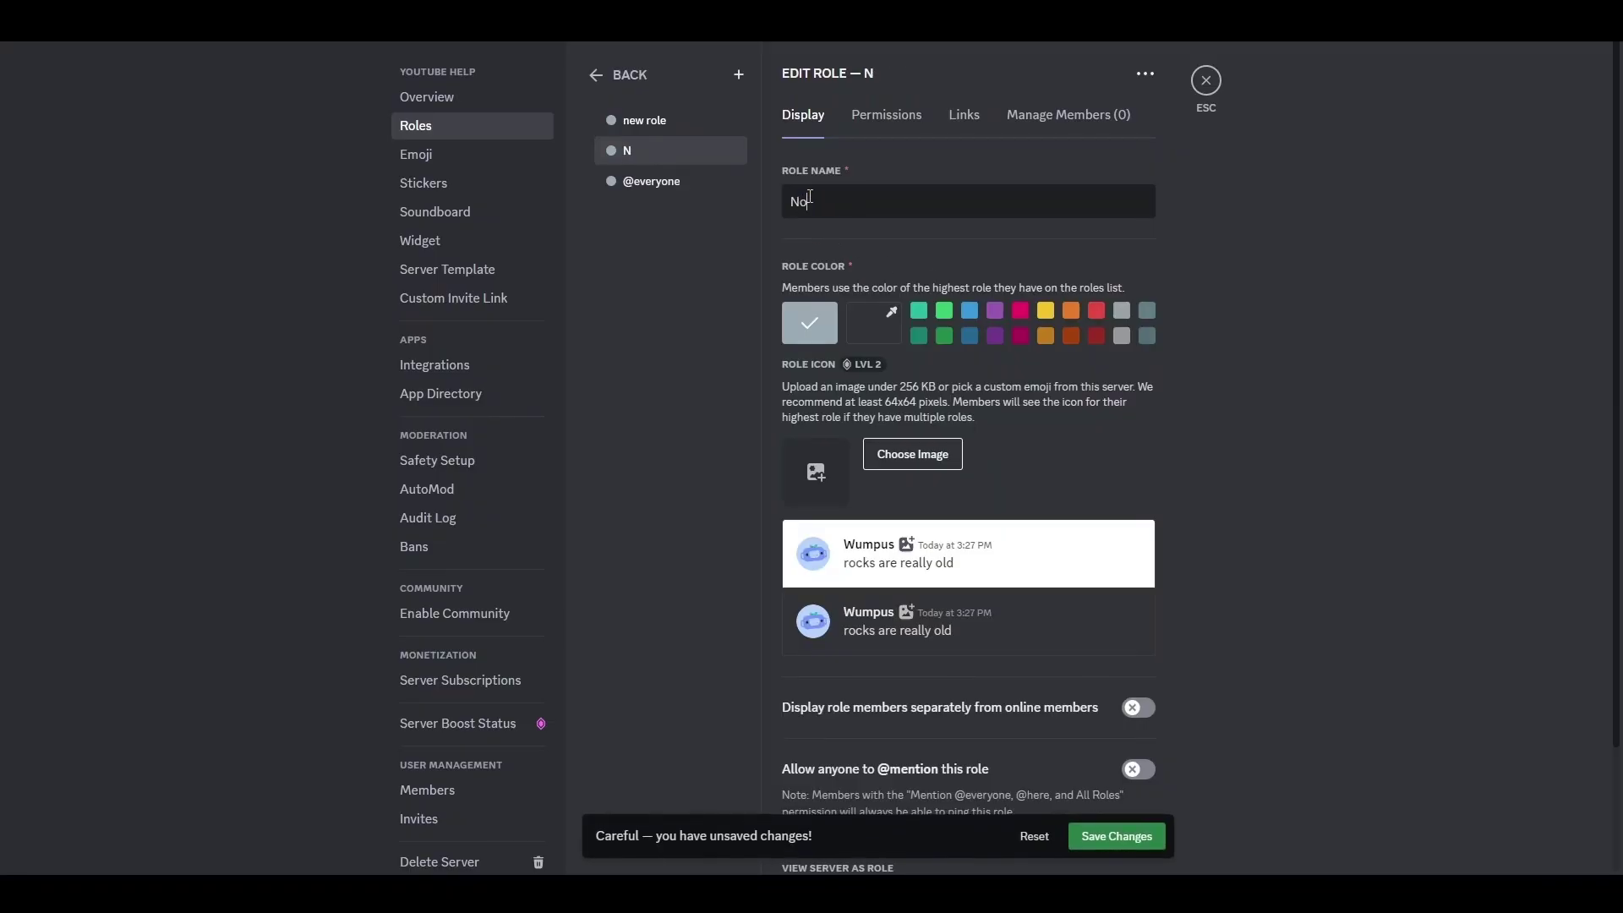
pyautogui.write('derator')
pyautogui.press('Home')
pyautogui.press('Delete')
pyautogui.write('M')
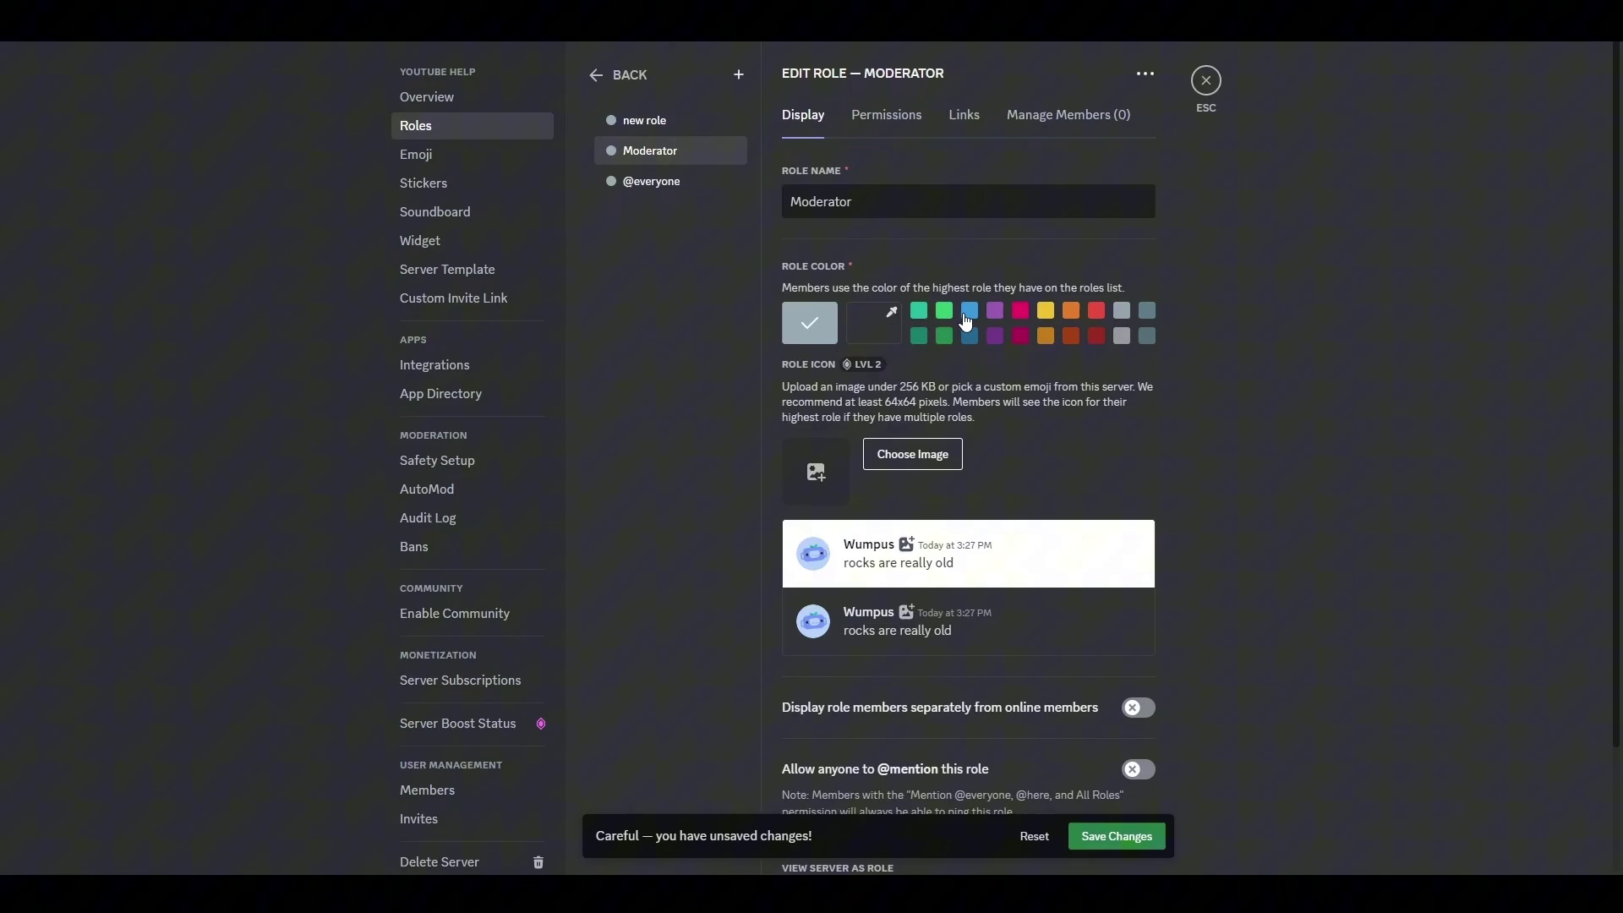
pyautogui.click(969, 314)
pyautogui.scroll(-2, 805, 506)
pyautogui.scroll(2, 890, 476)
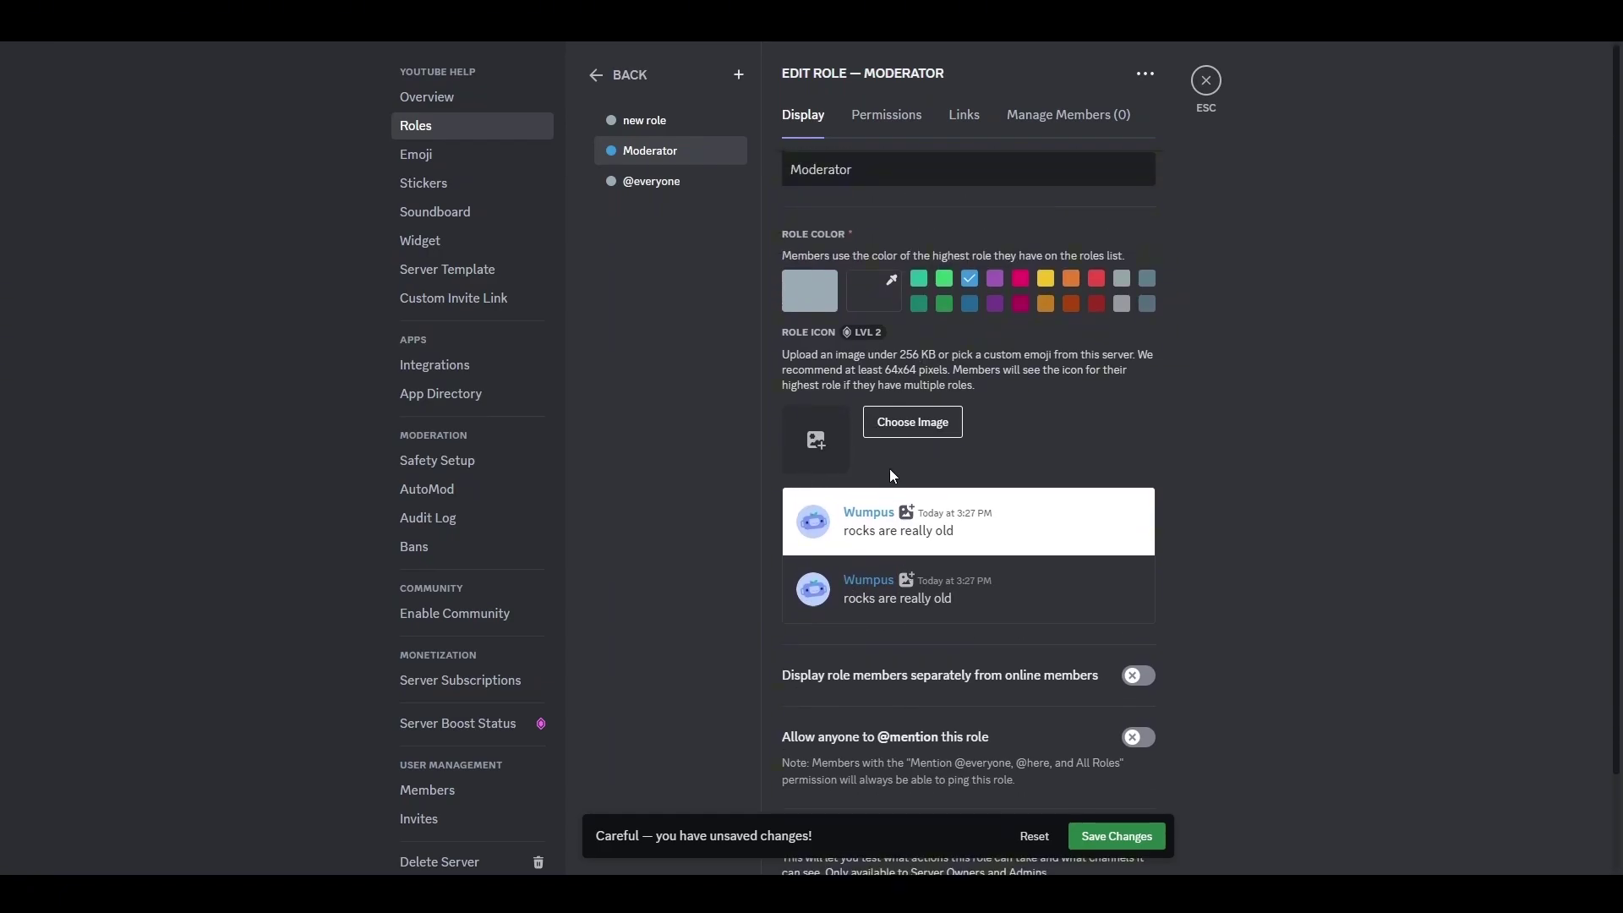
# Step: Check the Moderator role's Permissions tab without changes, then save the role
pyautogui.click(884, 114)
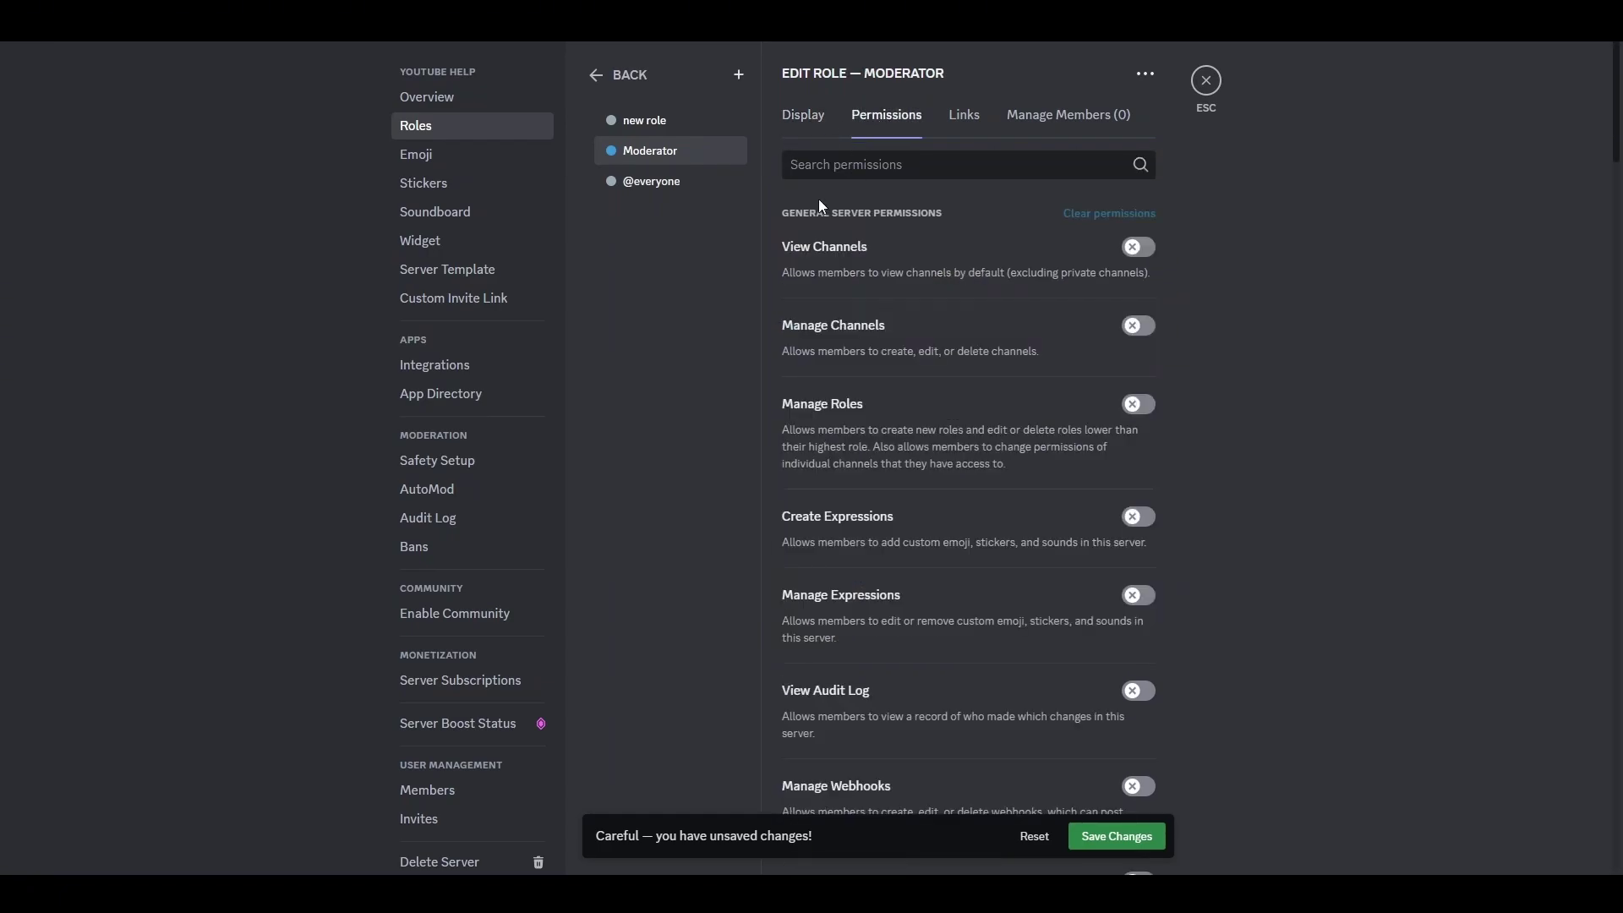
pyautogui.scroll(-4, 1027, 636)
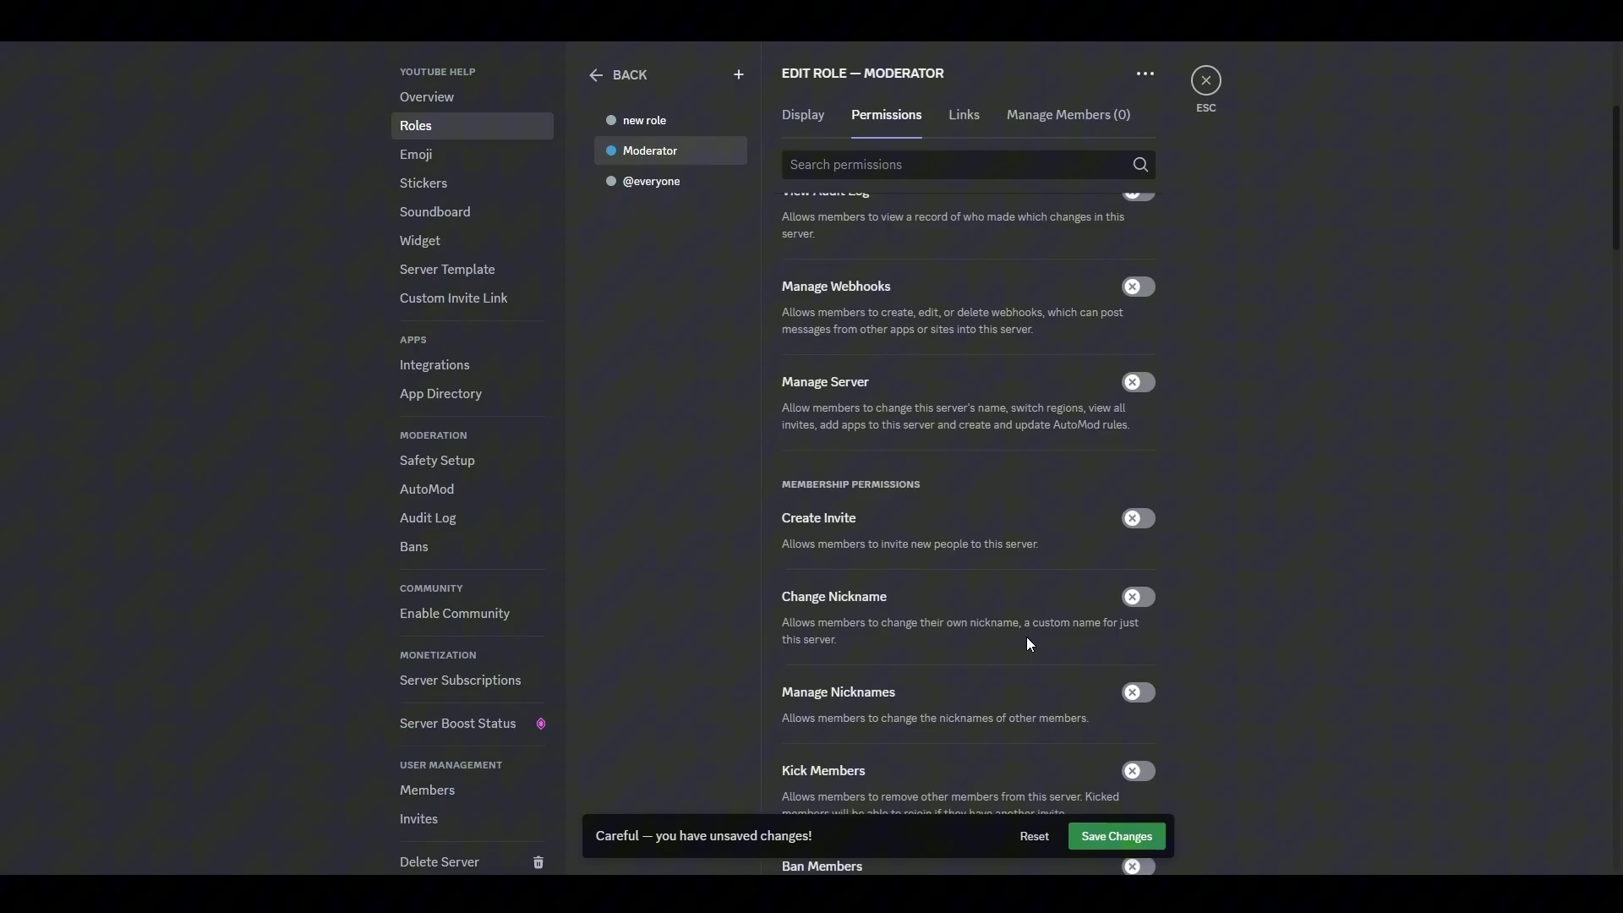
pyautogui.scroll(-7, 1027, 637)
pyautogui.scroll(-4, 1025, 636)
pyautogui.scroll(-5, 1027, 637)
pyautogui.scroll(-4, 1026, 636)
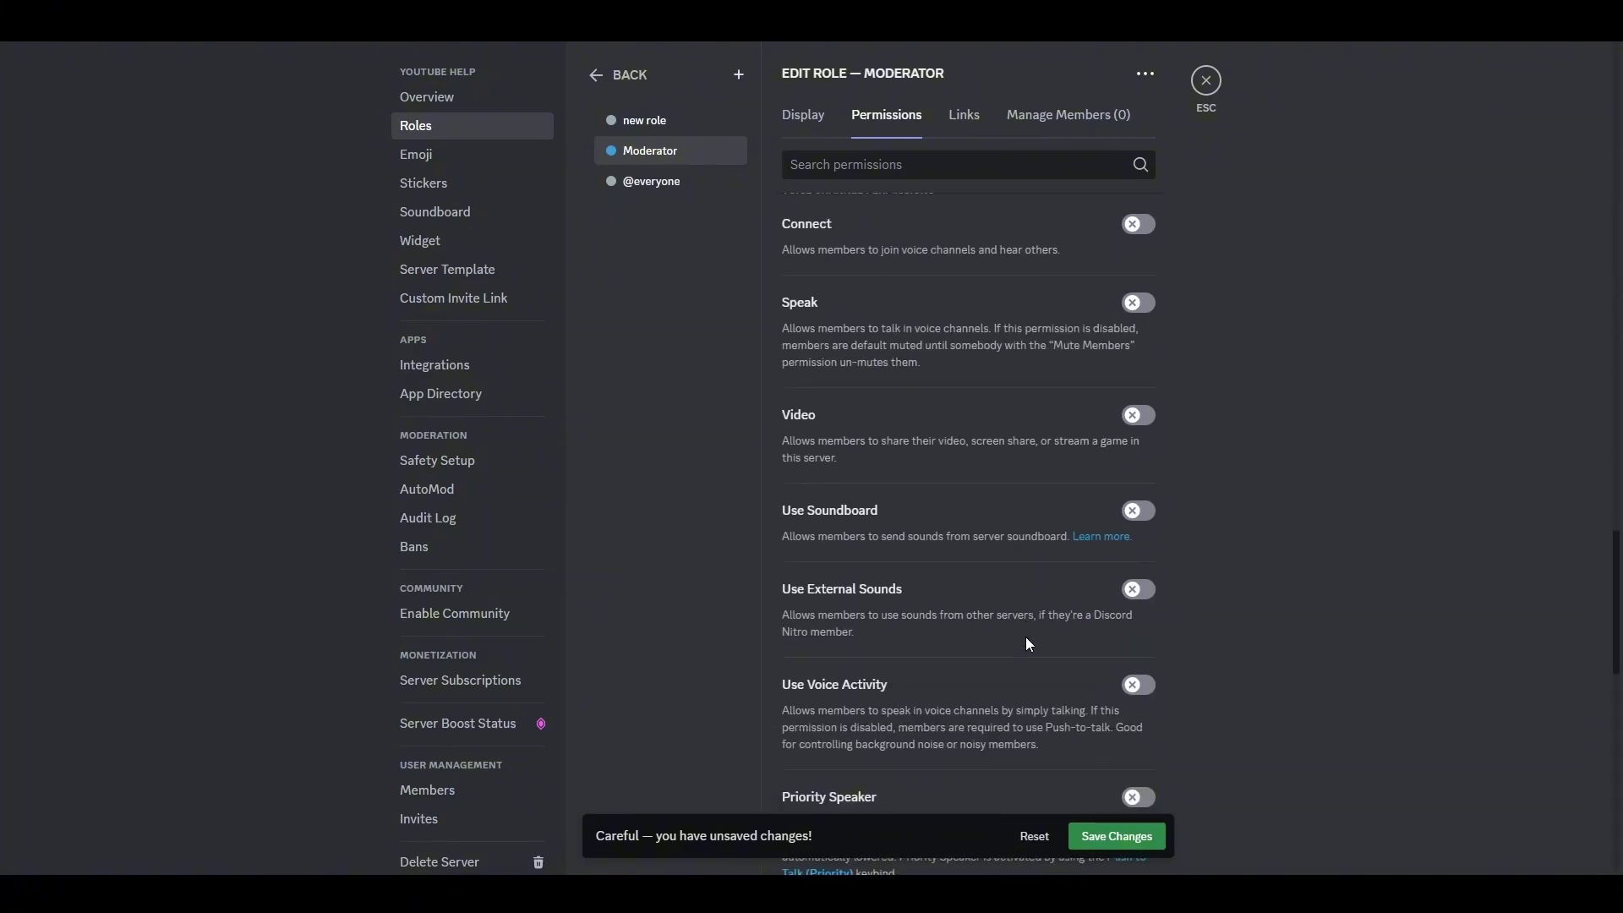
pyautogui.scroll(-4, 1026, 637)
pyautogui.scroll(-3, 1024, 645)
pyautogui.scroll(-2, 1040, 638)
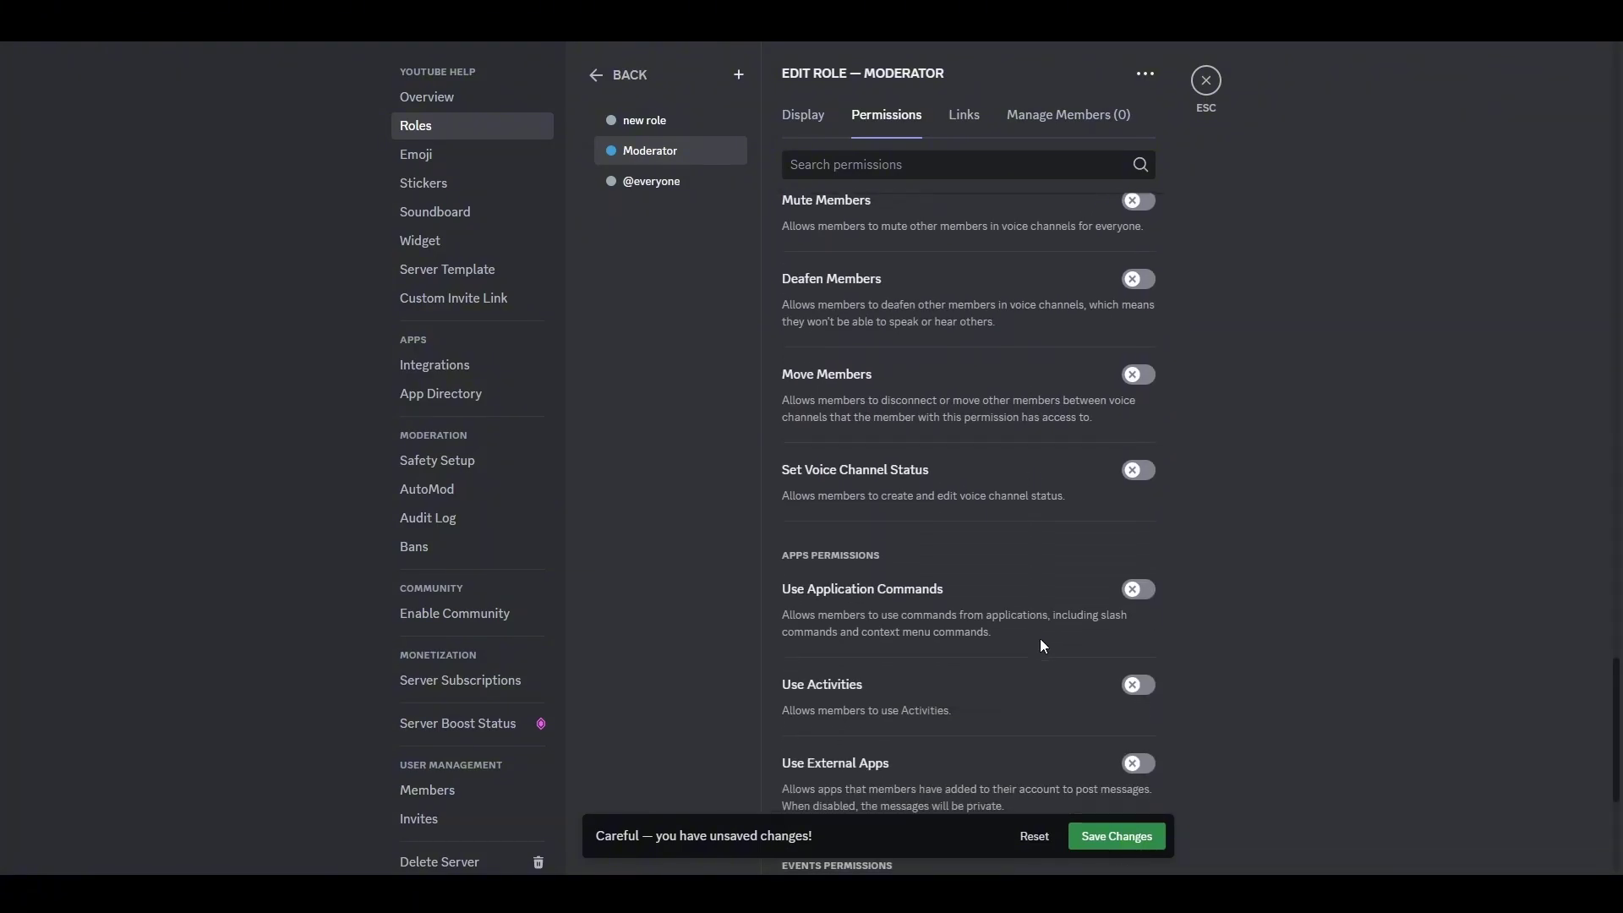
pyautogui.scroll(4, 1039, 644)
pyautogui.scroll(4, 1040, 644)
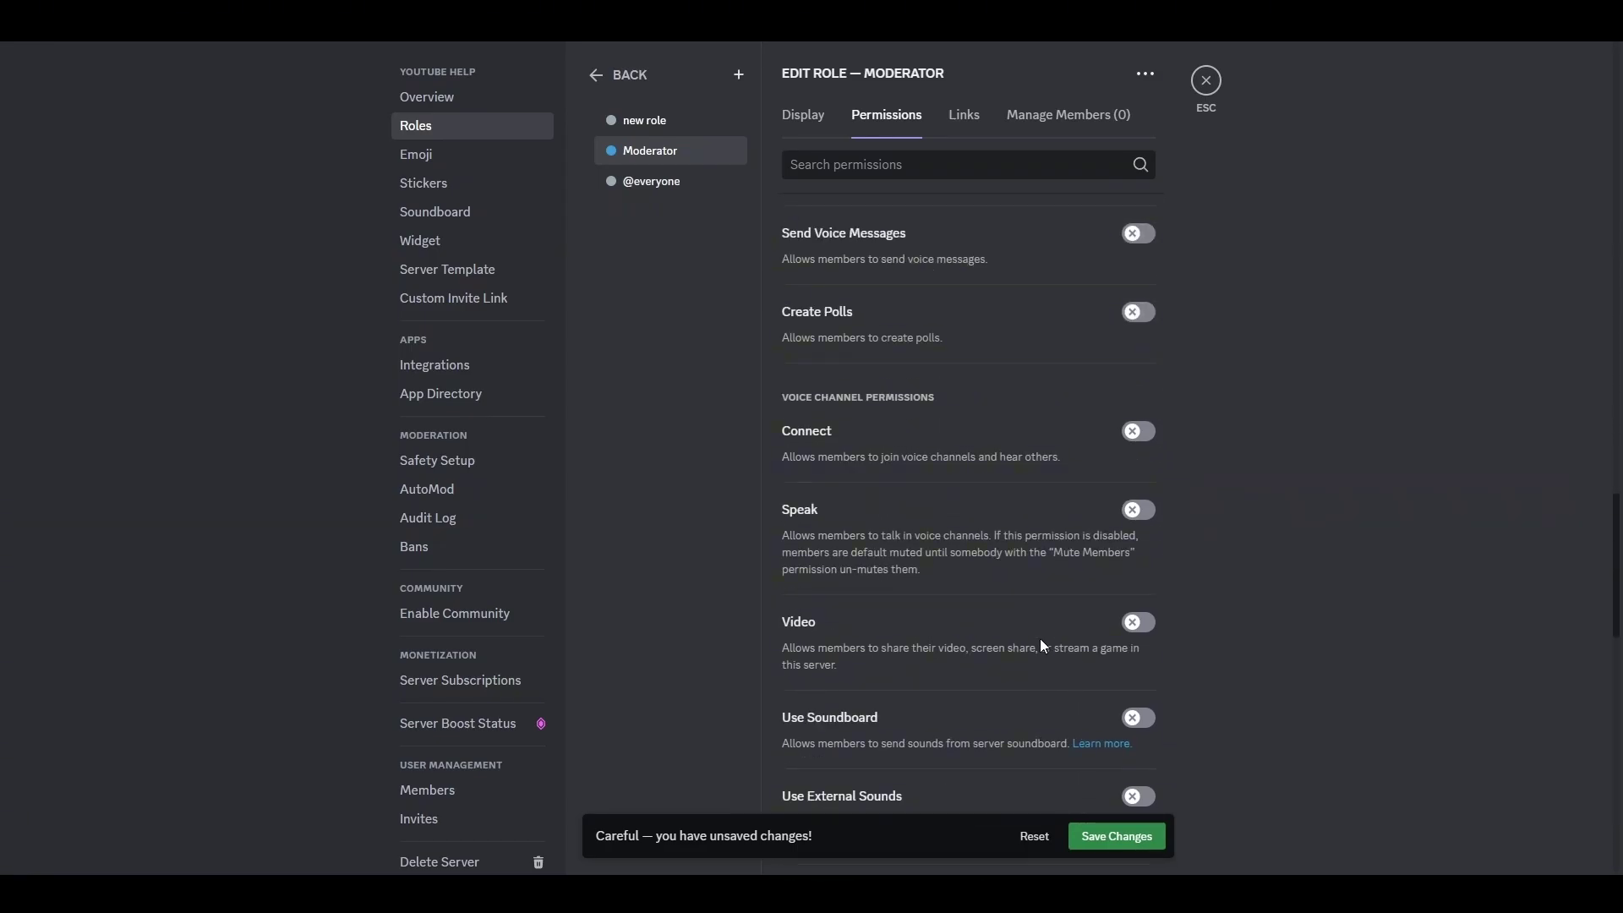
pyautogui.scroll(5, 1040, 645)
pyautogui.scroll(8, 1040, 644)
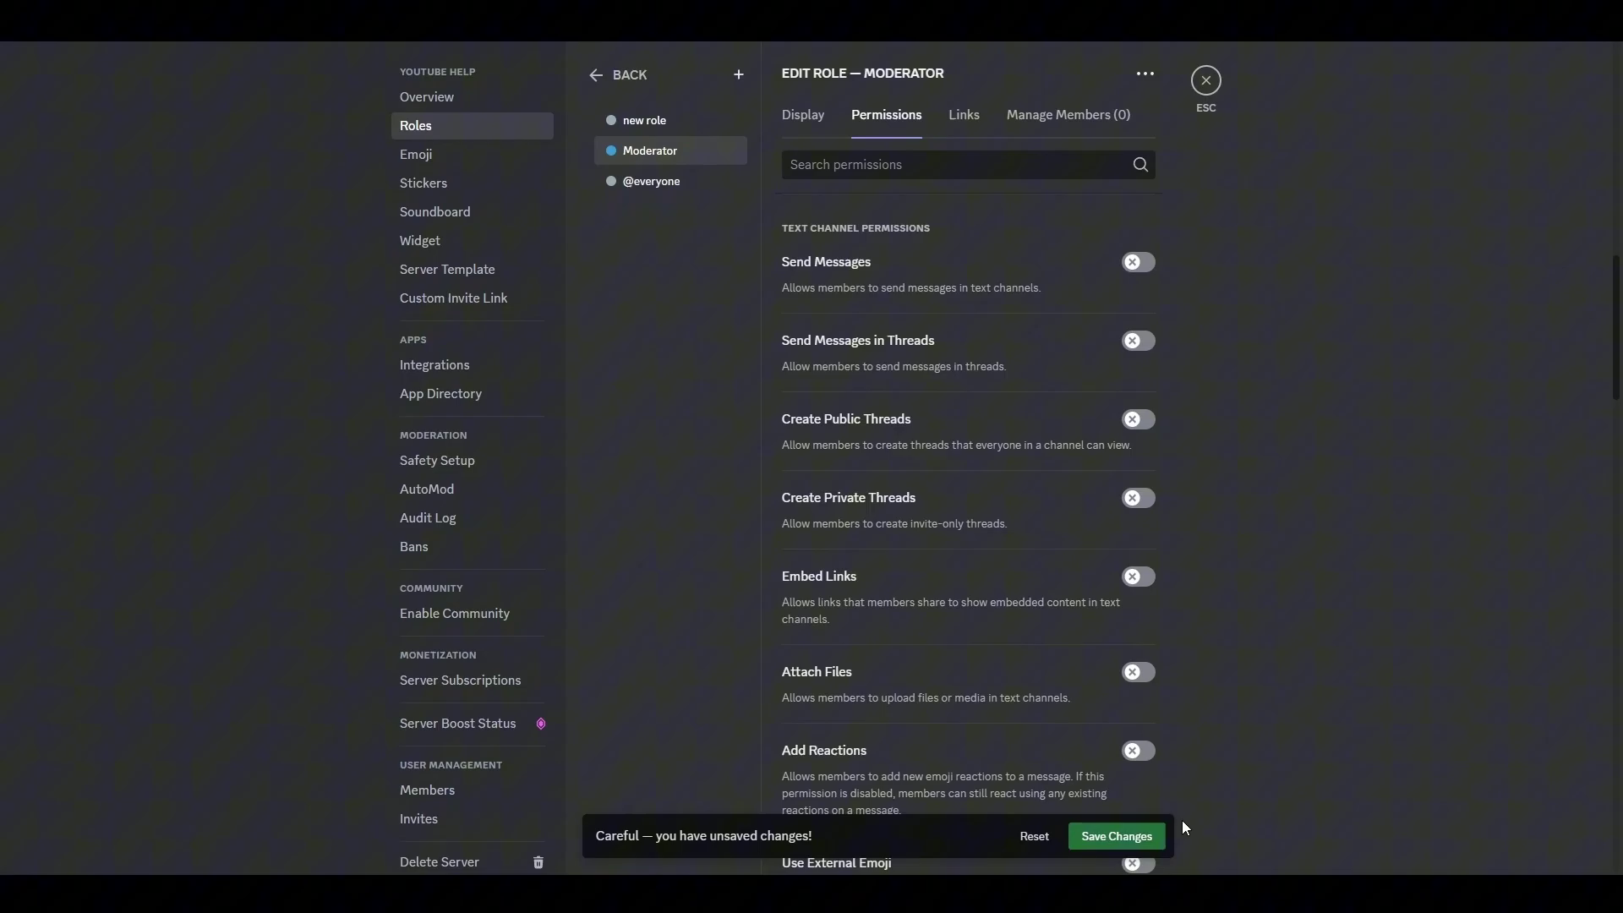
pyautogui.click(1133, 847)
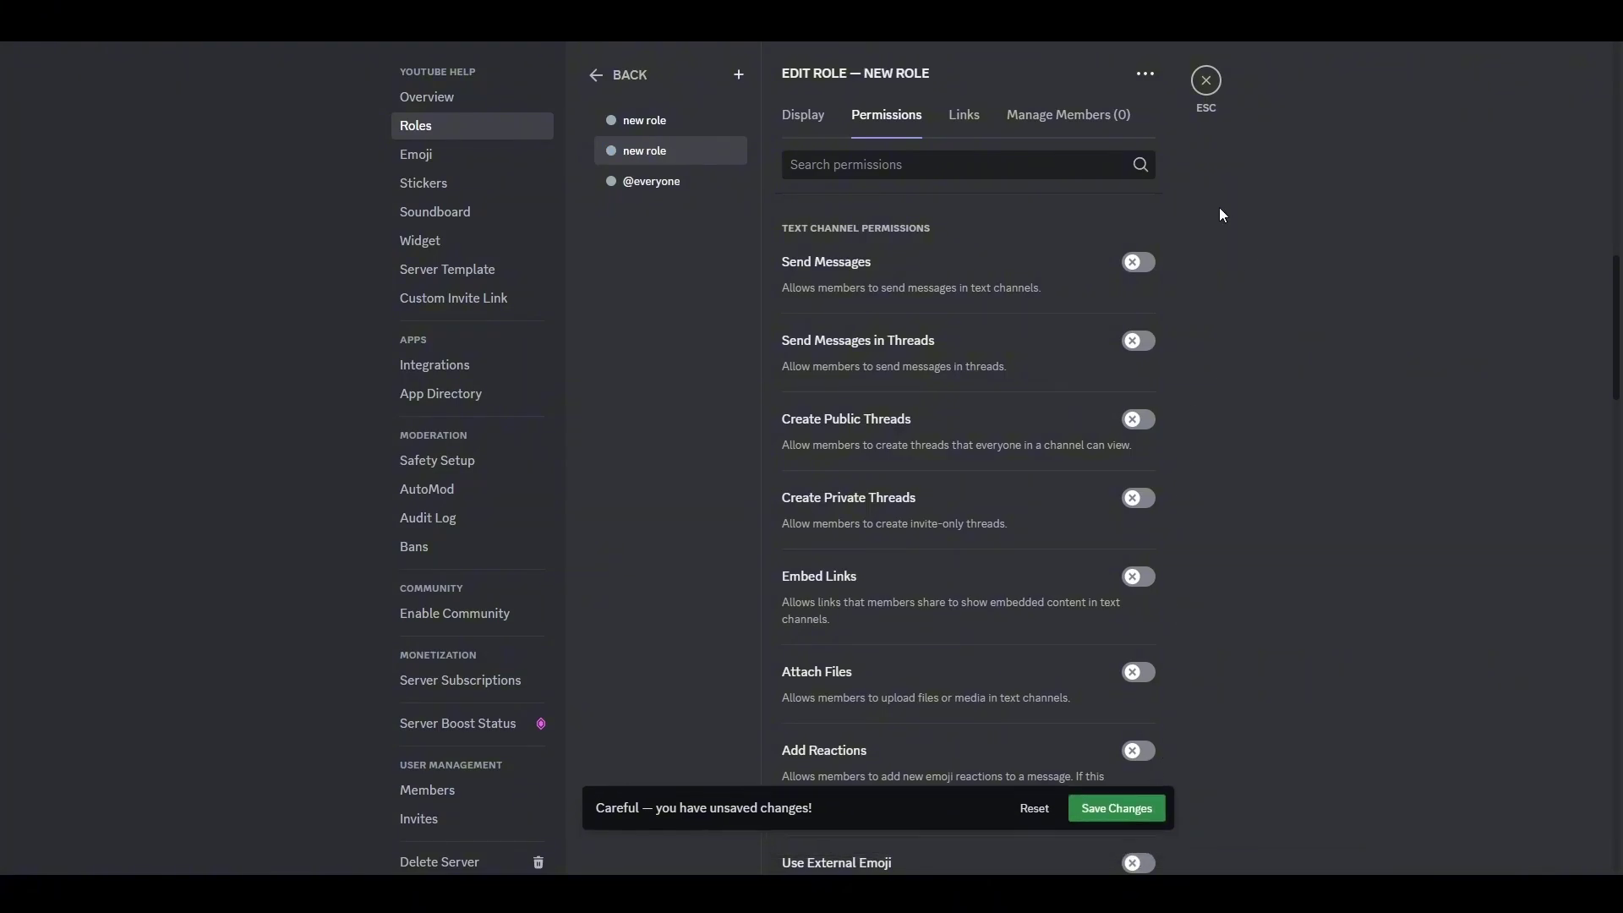
# Step: Back in the chat, add the Moderator role to Draken from his member profile
pyautogui.click(1205, 81)
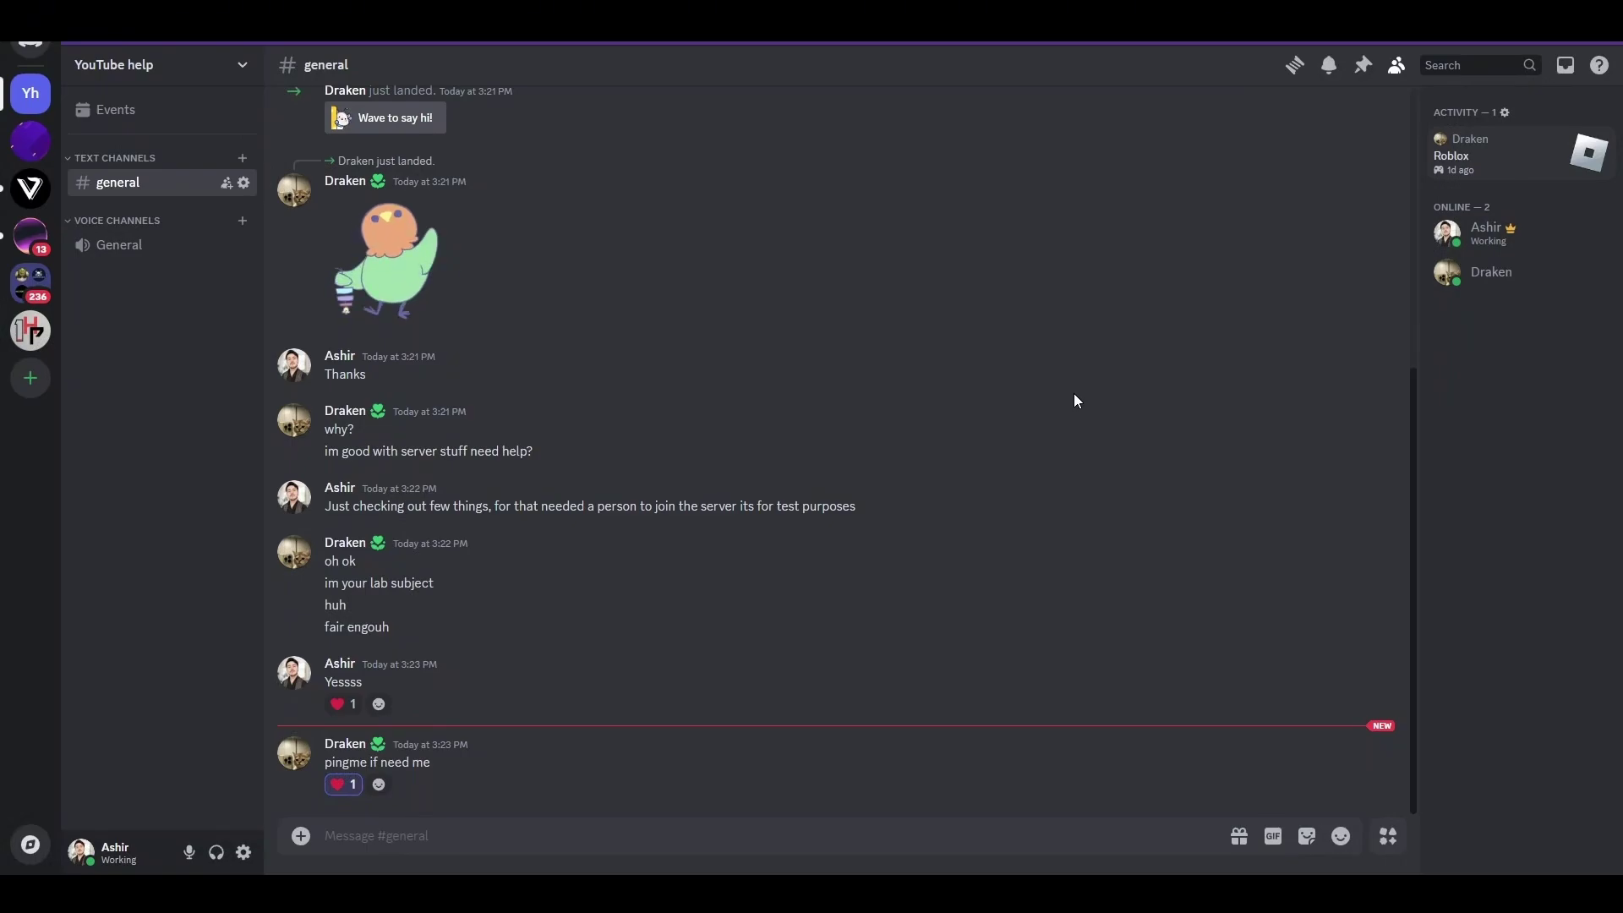
pyautogui.click(1481, 281)
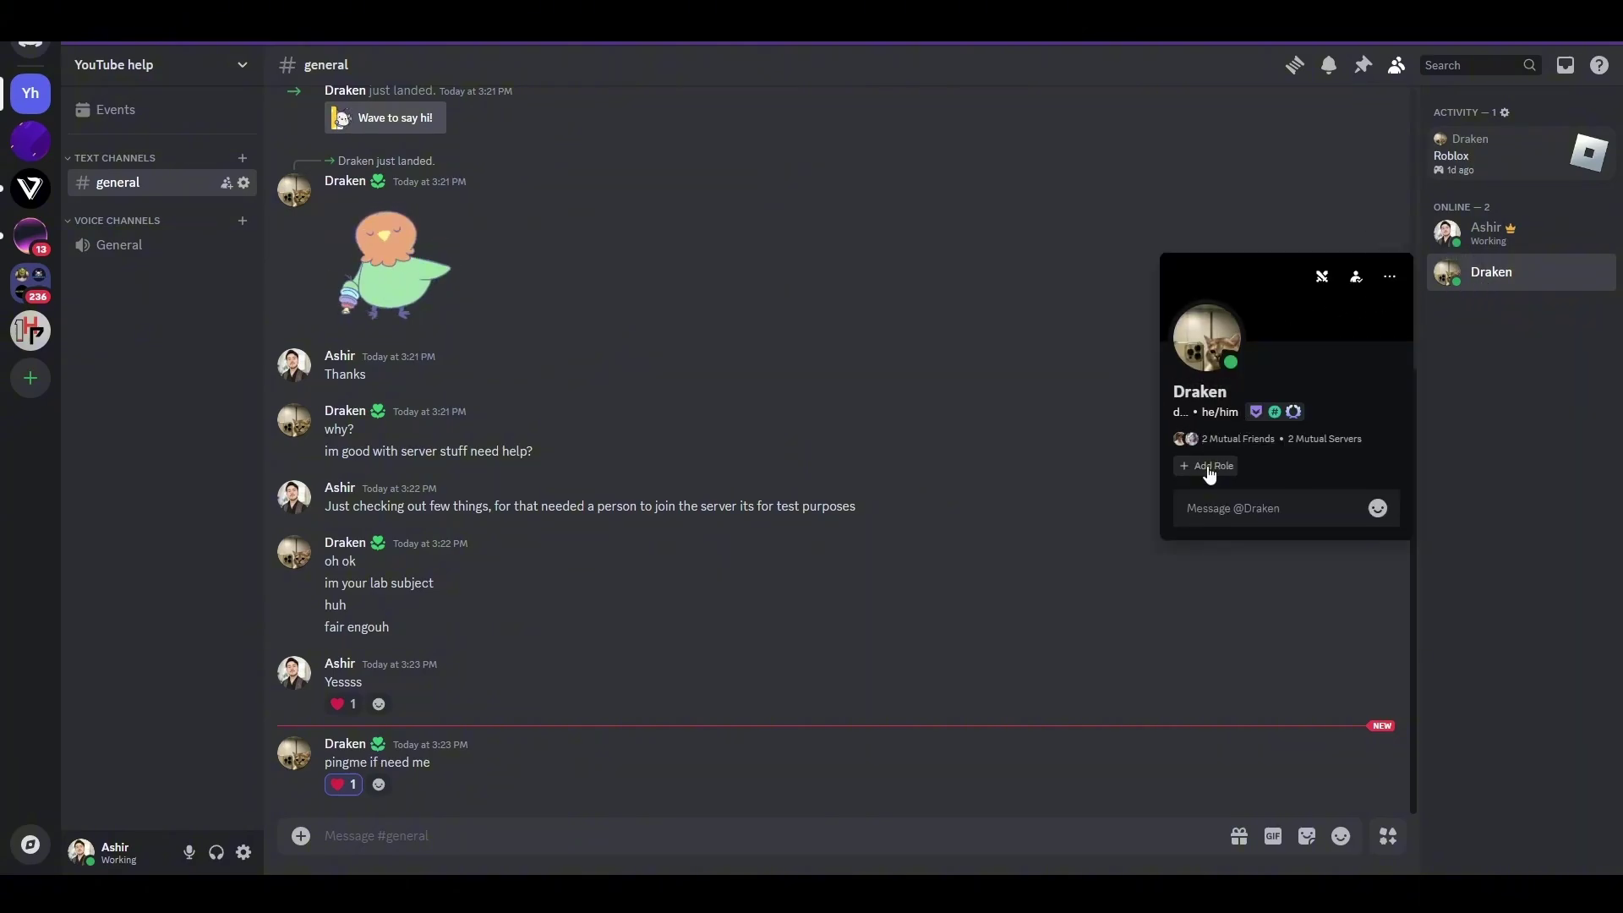
pyautogui.click(1207, 466)
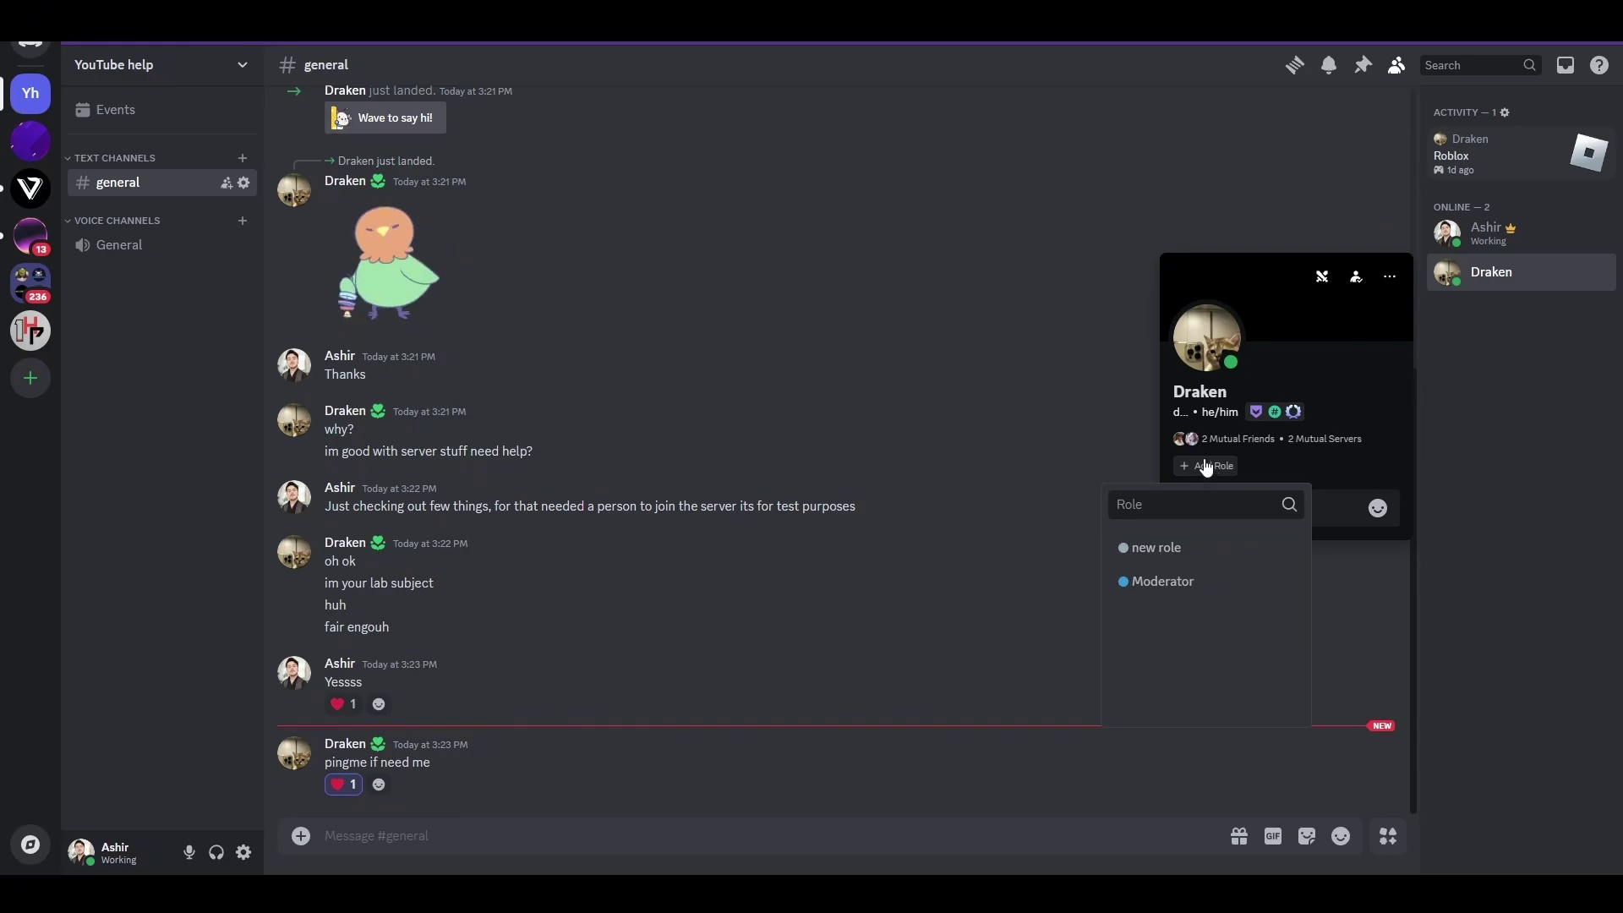
pyautogui.click(1151, 582)
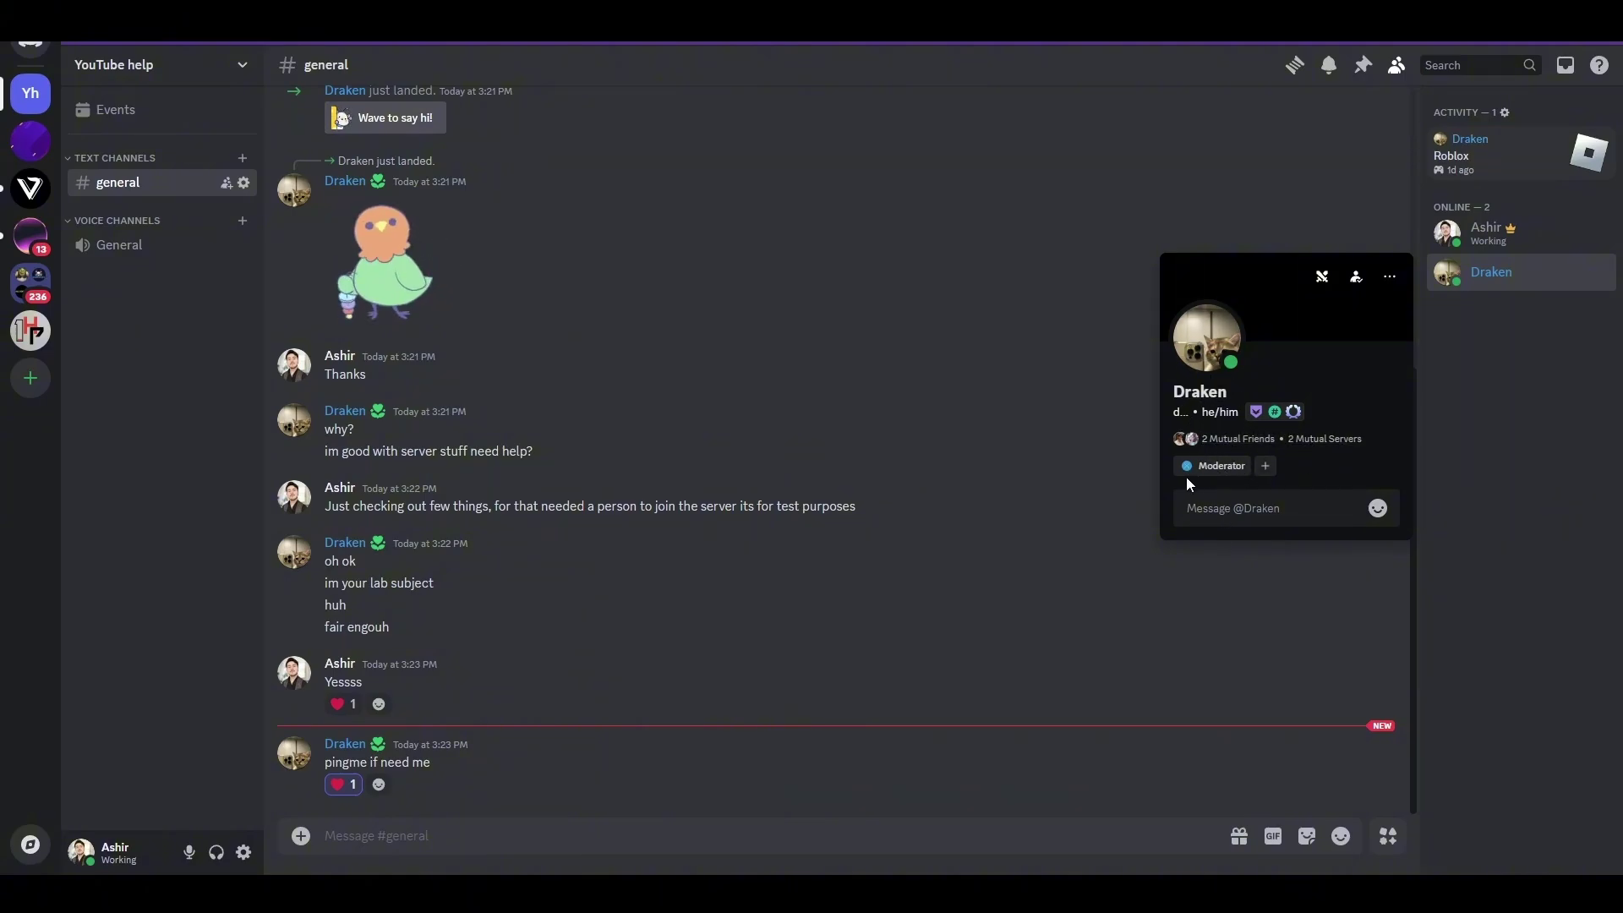
pyautogui.click(985, 241)
pyautogui.moveTo(863, 248)
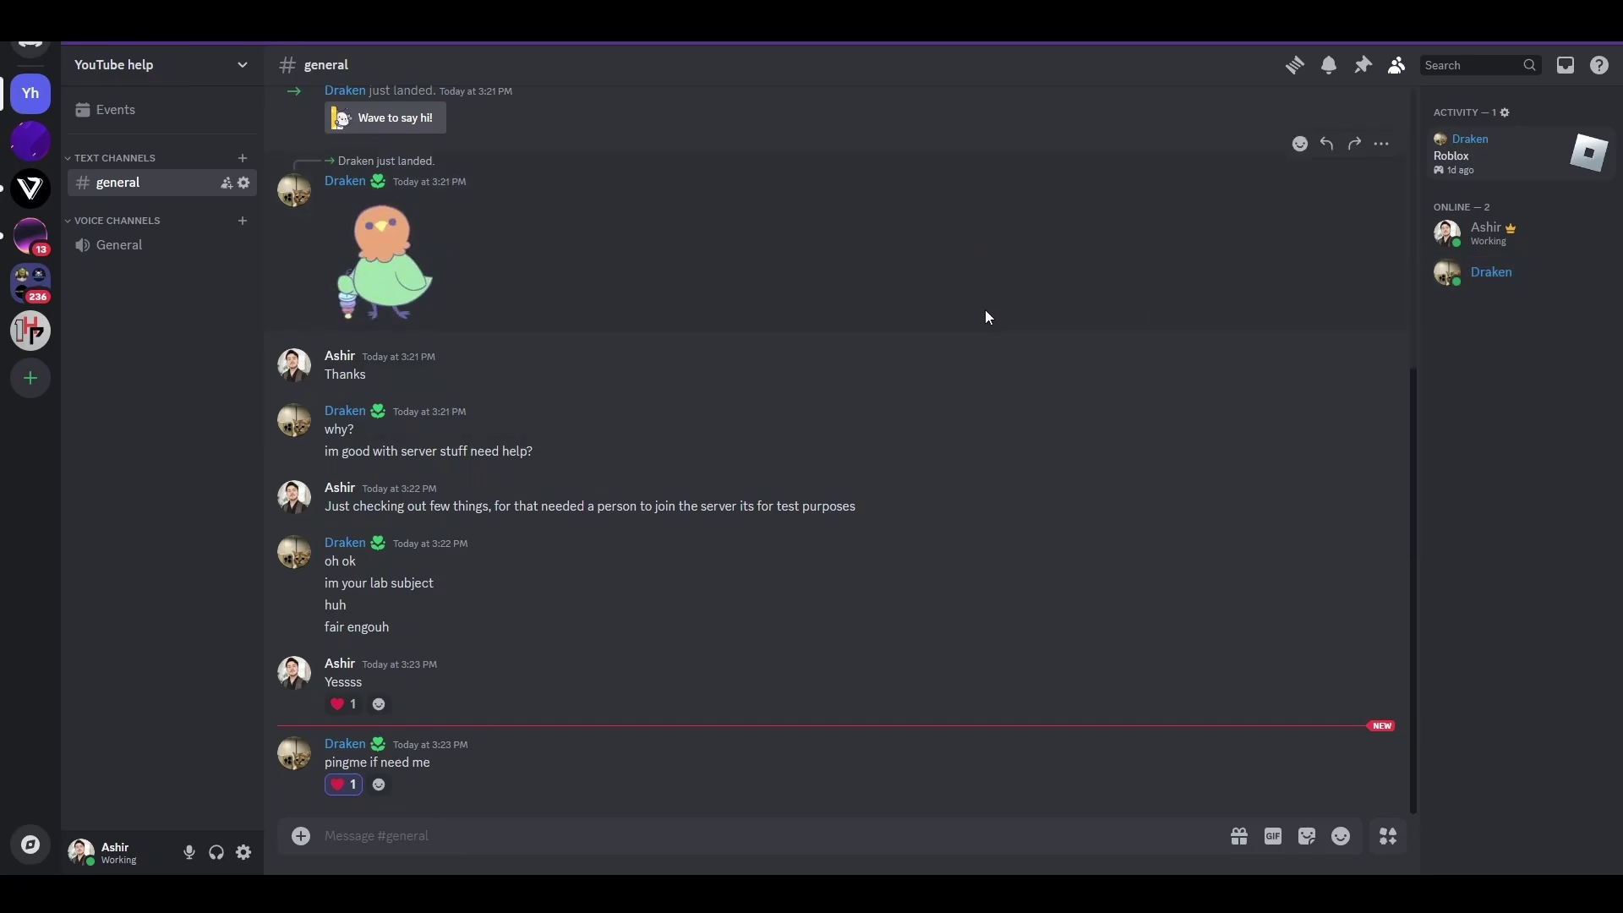